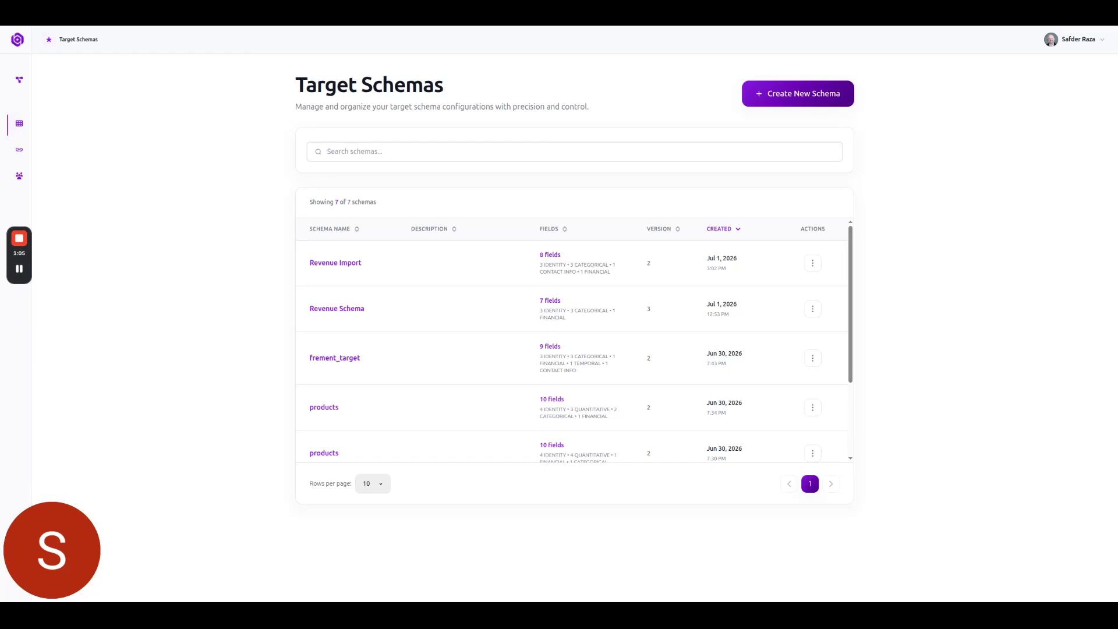
# Step: Create a new target schema from the perfect_unified_revenue_schema sample CSV, keeping all detected fields and continuing to its validation rules
pyautogui.moveTo(24, 278)
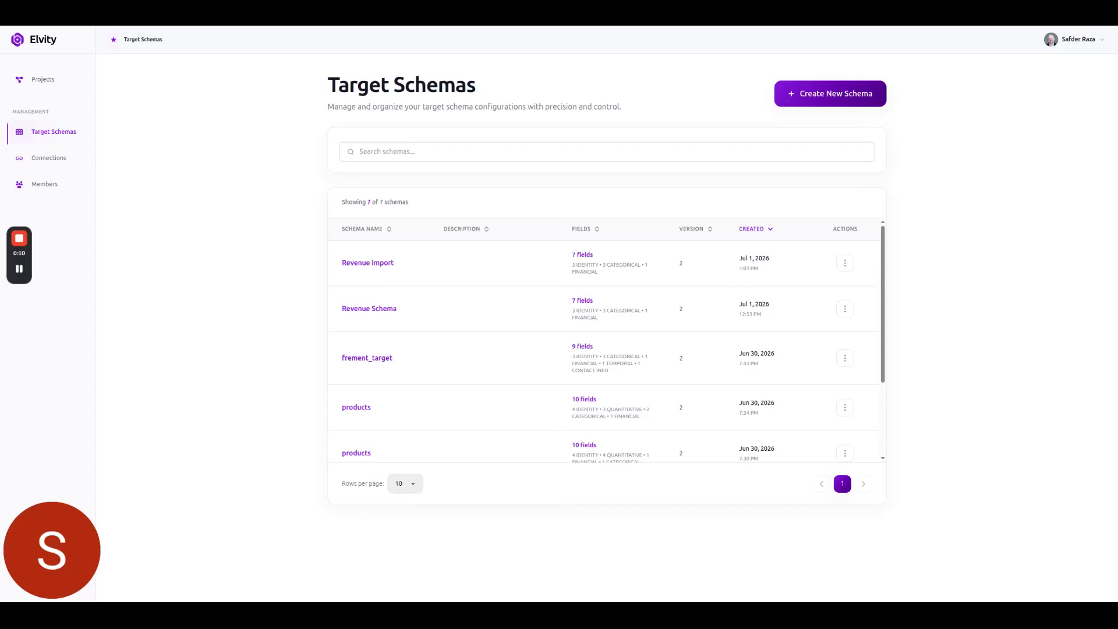
pyautogui.click(844, 103)
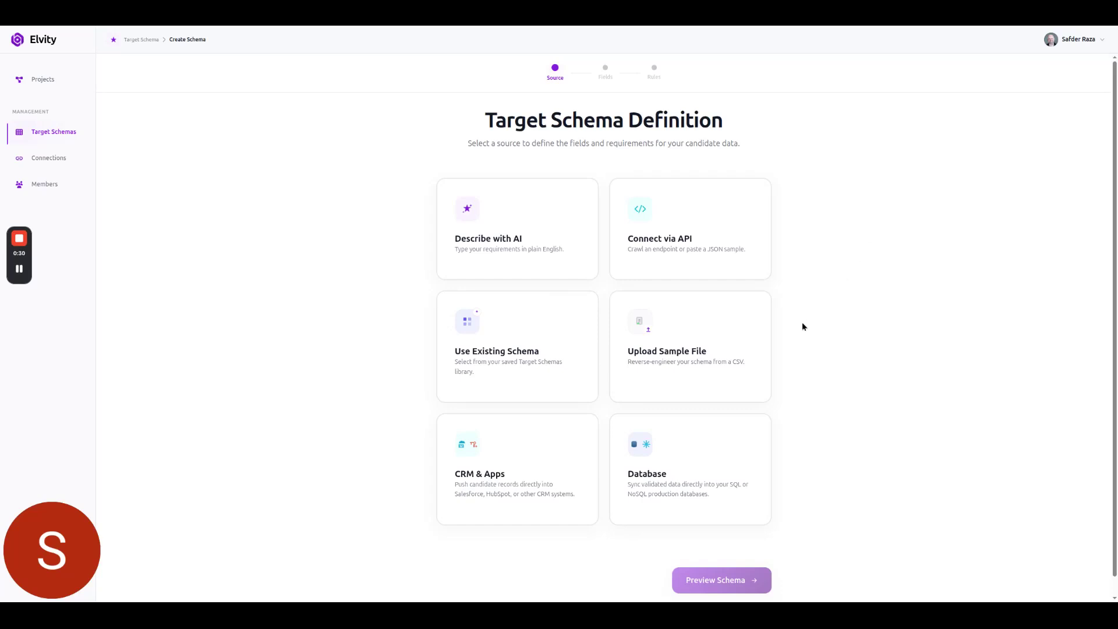
pyautogui.click(697, 348)
pyautogui.moveTo(15, 274)
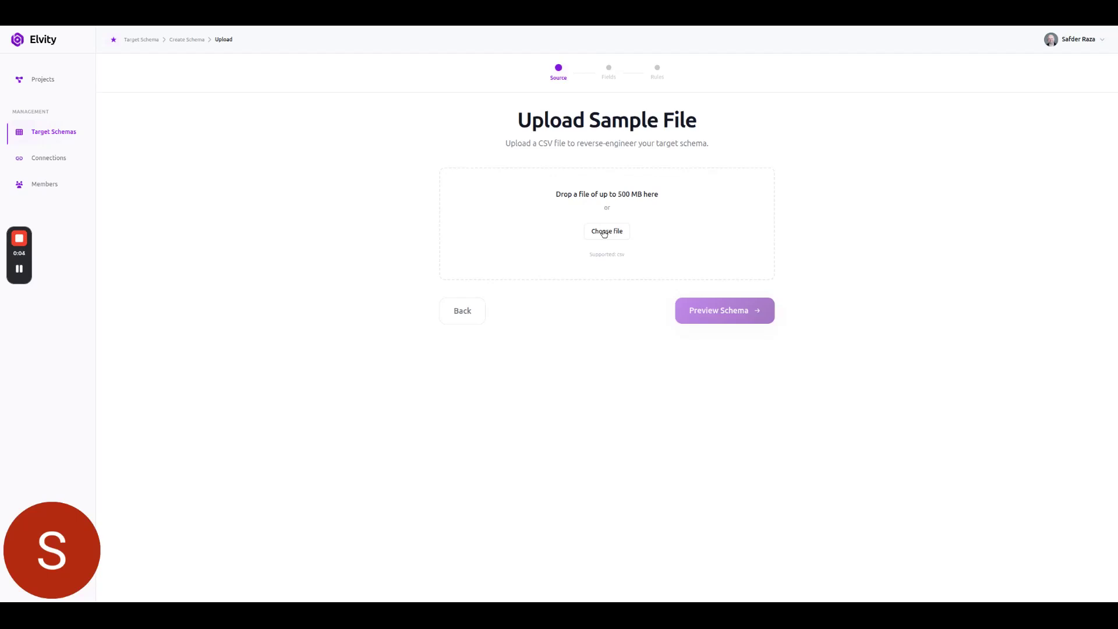
pyautogui.click(726, 340)
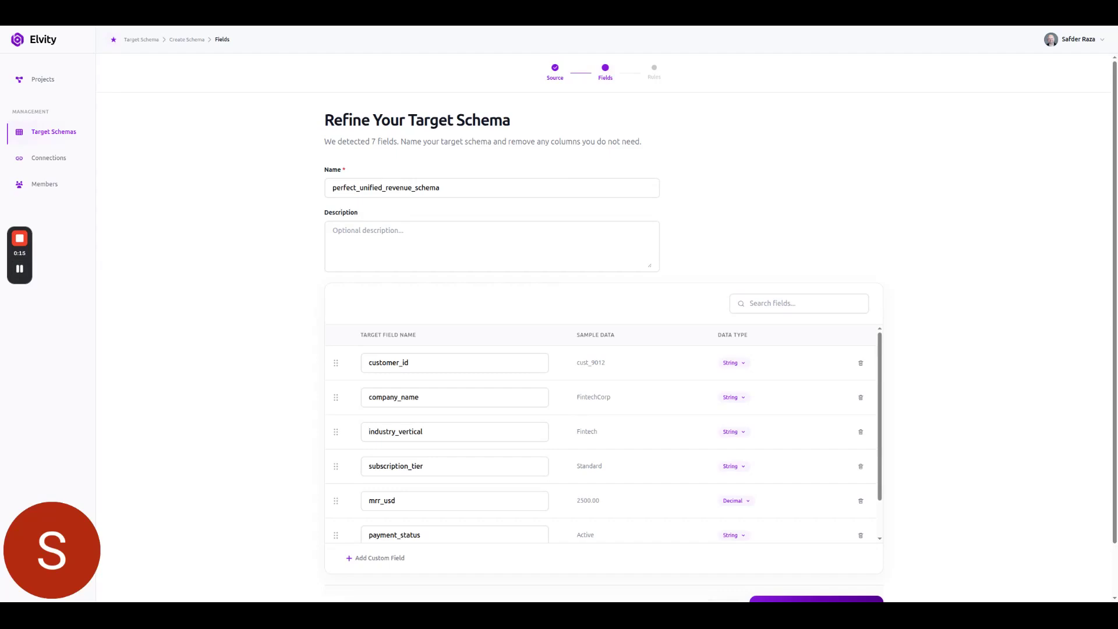
pyautogui.scroll(-2, 860, 501)
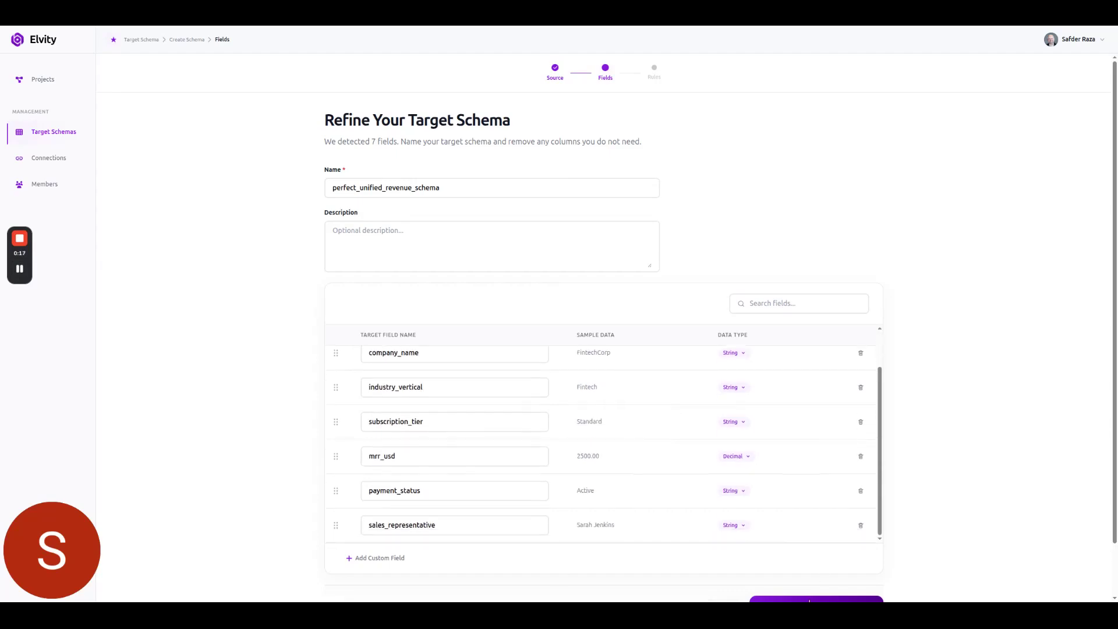
pyautogui.click(815, 599)
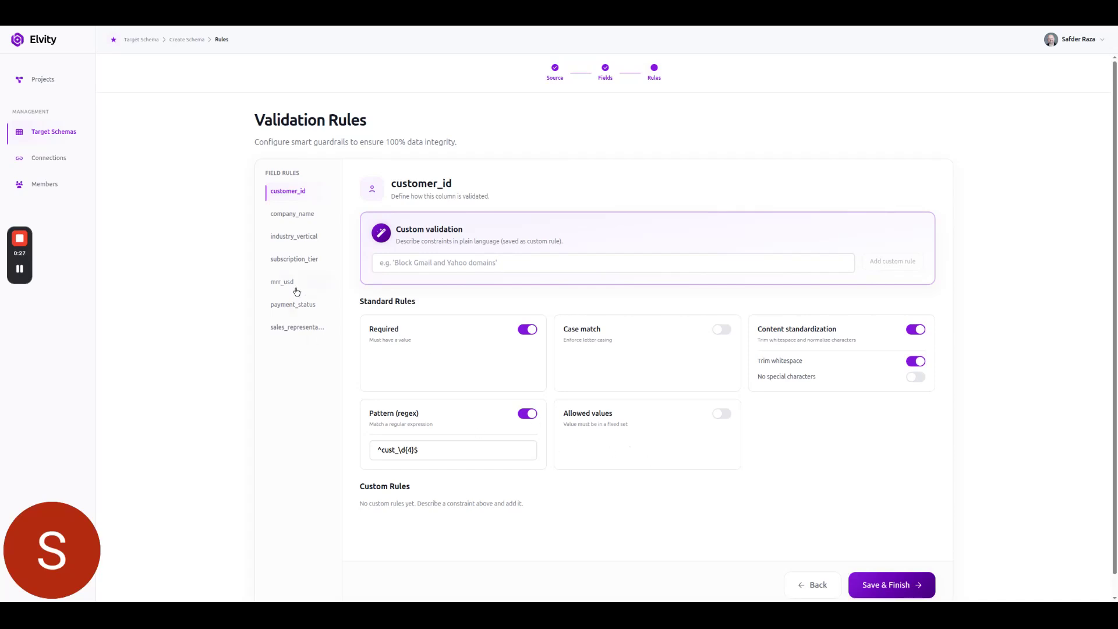
# Step: Add the custom validation rule "should only be emails" to the sales_representative field and save the schema
pyautogui.click(297, 326)
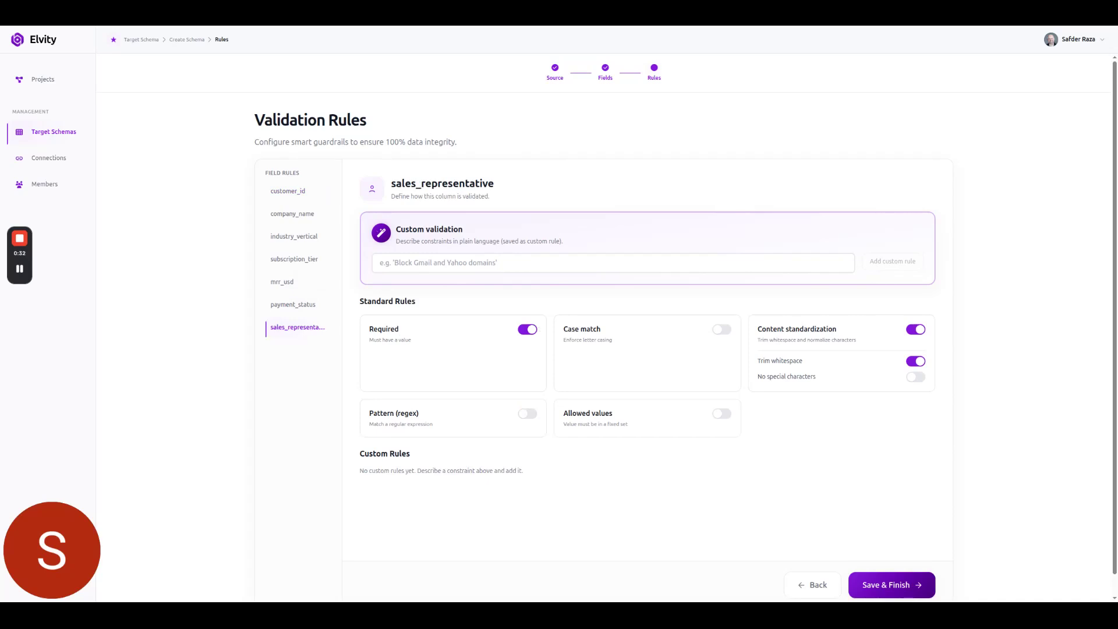
pyautogui.click(508, 263)
pyautogui.click(508, 271)
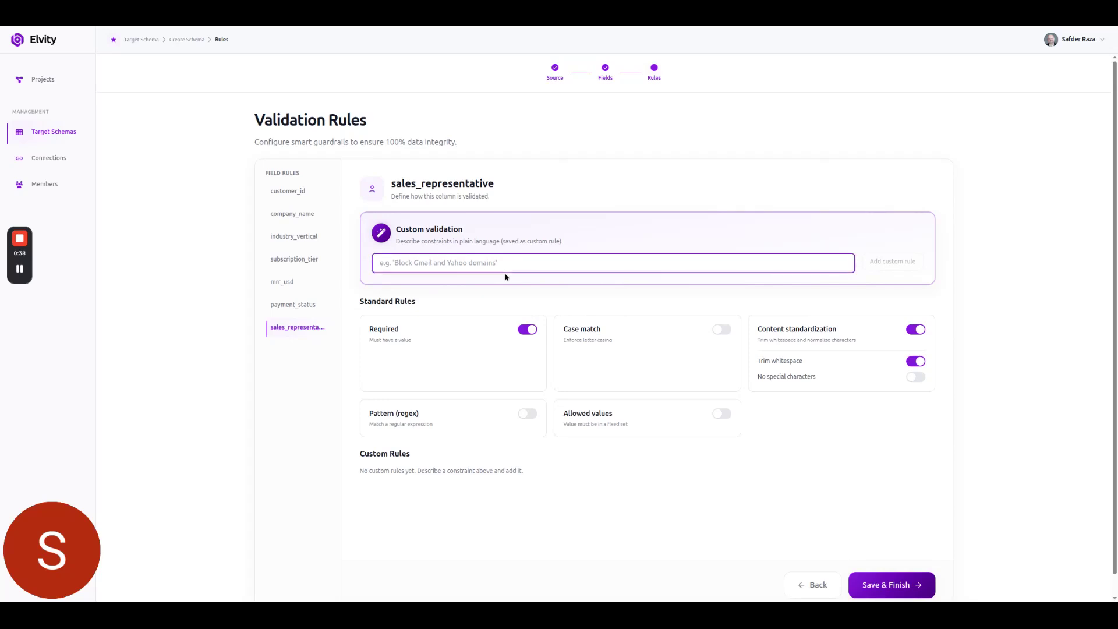
pyautogui.write('should only b')
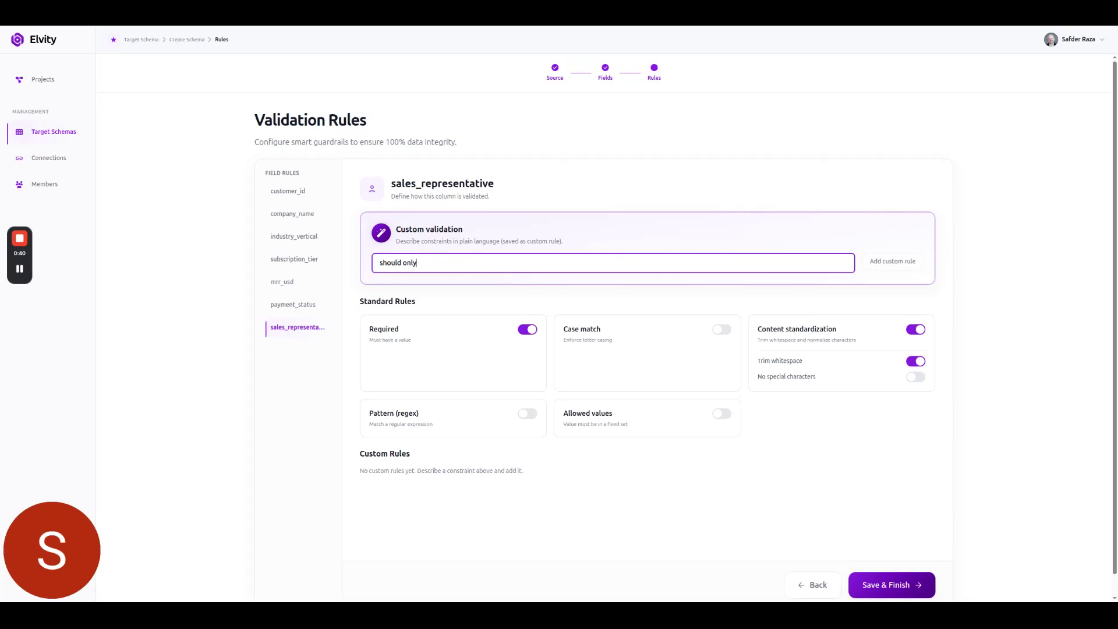
pyautogui.write('e emails')
pyautogui.click(893, 262)
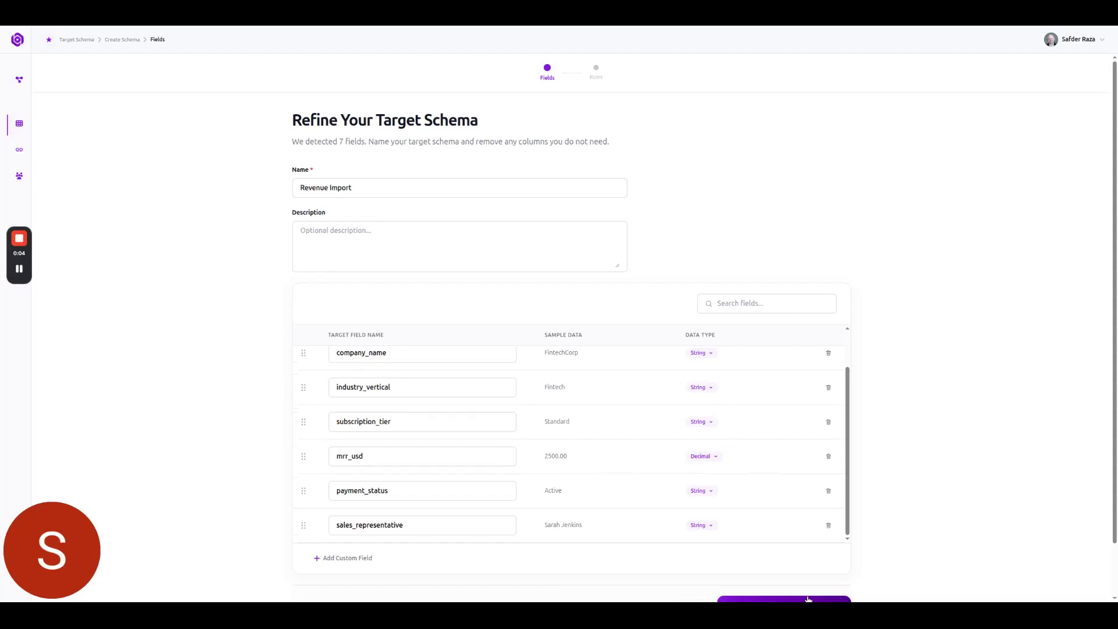
pyautogui.click(841, 589)
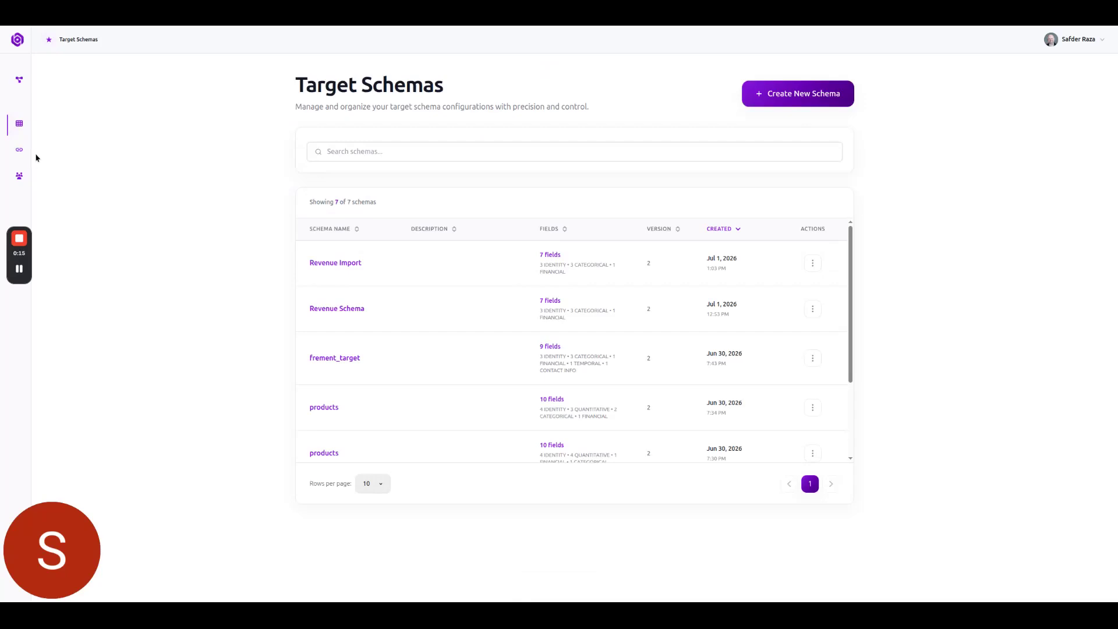
# Step: Create a new project based on the existing Revenue Import target schema
pyautogui.click(19, 80)
pyautogui.click(798, 96)
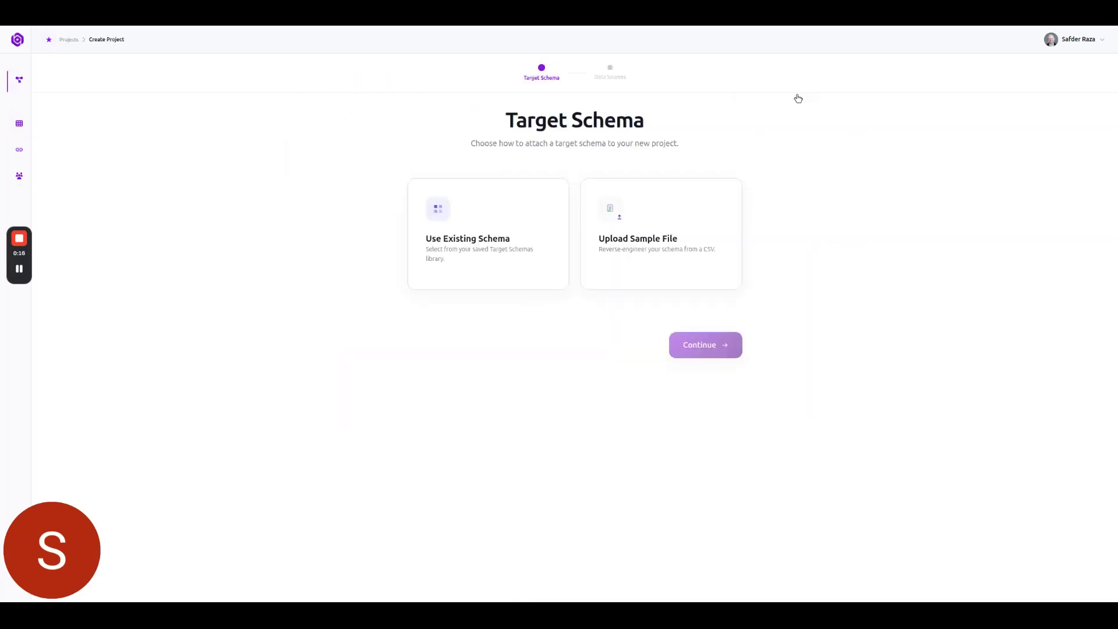
pyautogui.click(526, 237)
pyautogui.click(709, 344)
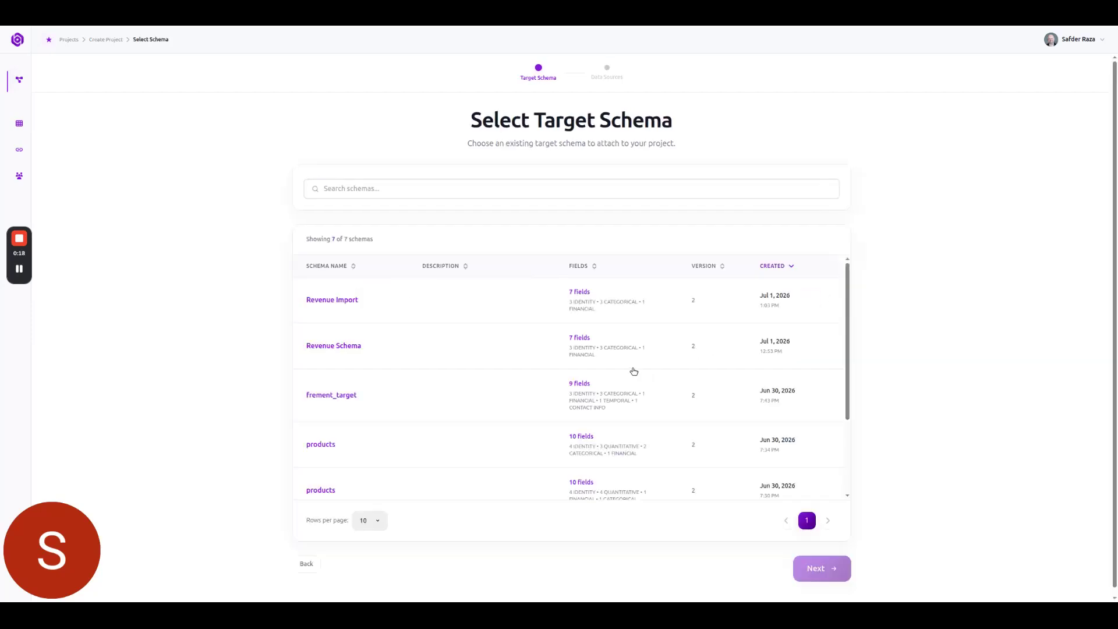
pyautogui.click(437, 318)
pyautogui.click(831, 581)
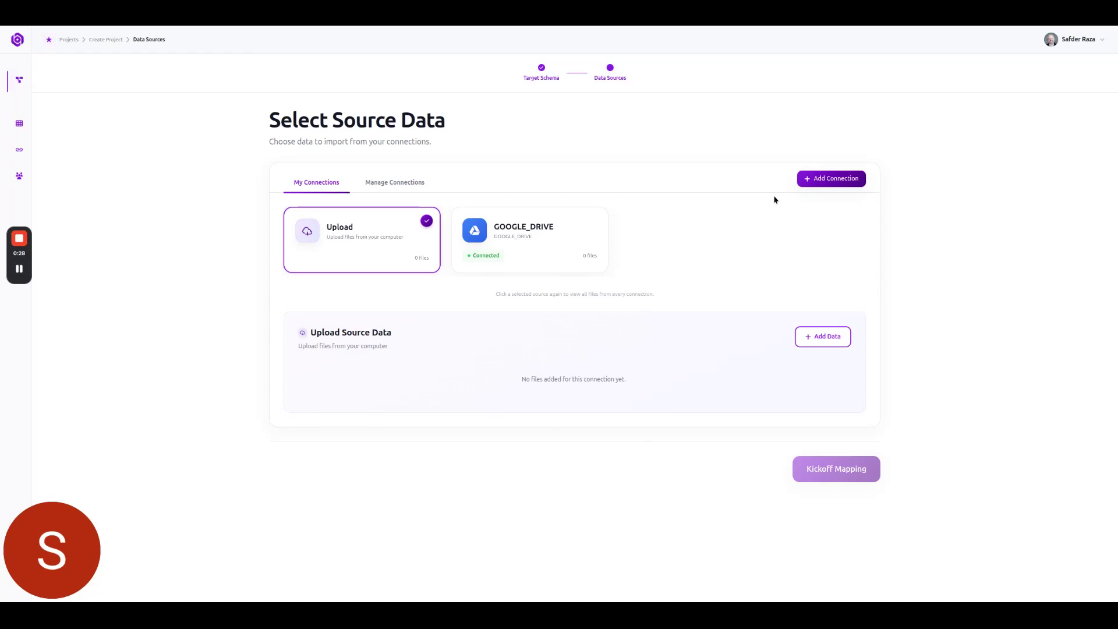
# Step: Upload stripe_export_july.csv and sfdc_accounts_active.csv as the project's source data and start the mapping
pyautogui.click(831, 181)
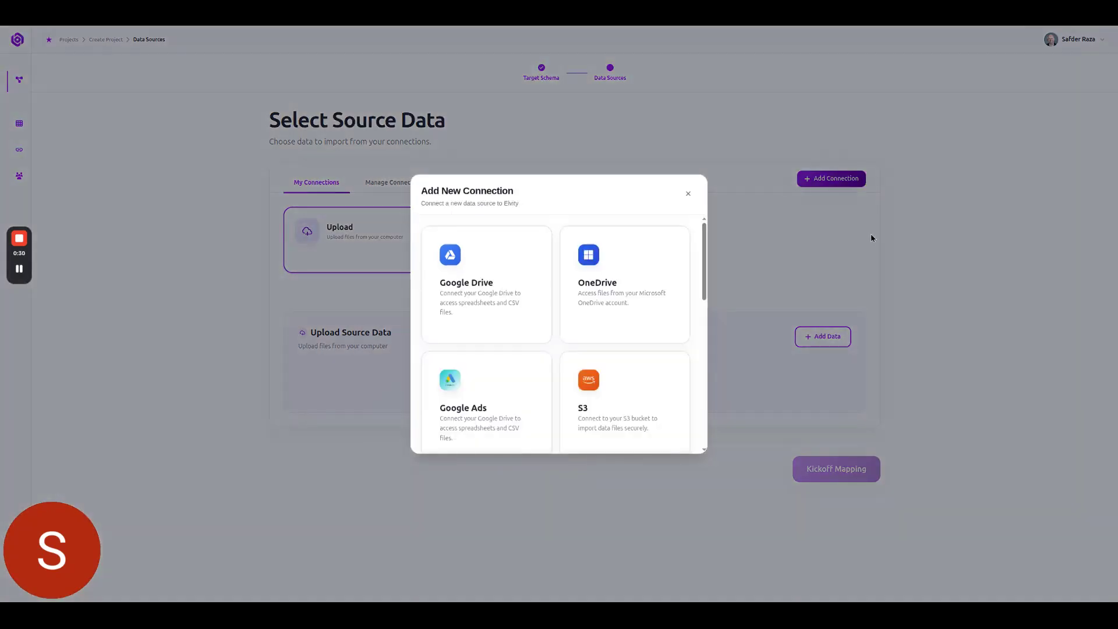
pyautogui.click(687, 195)
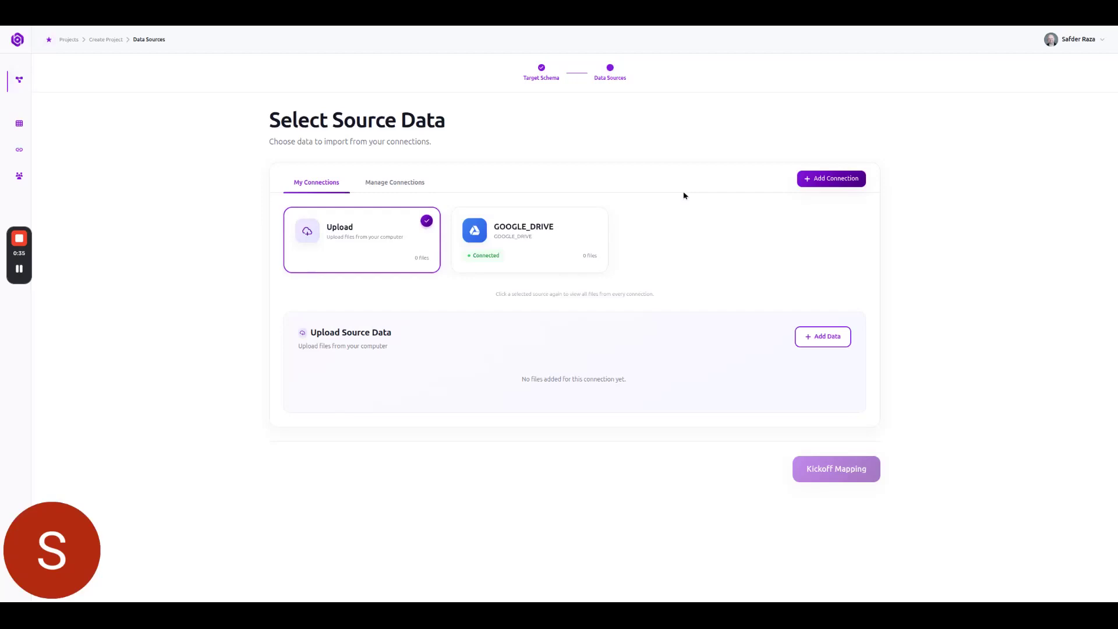
pyautogui.click(816, 338)
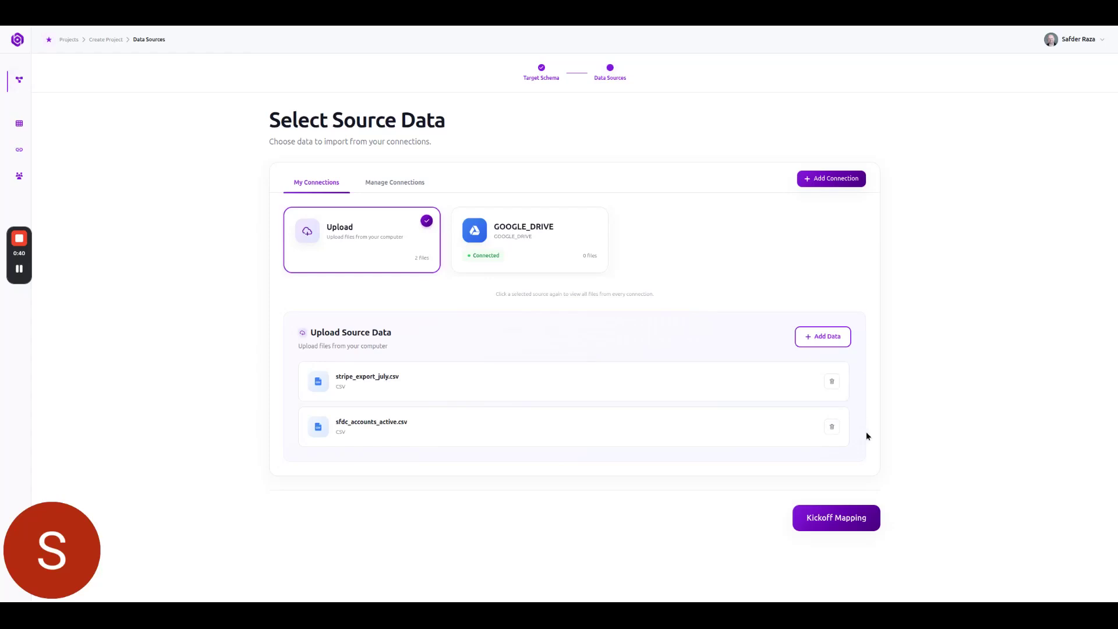
pyautogui.click(850, 522)
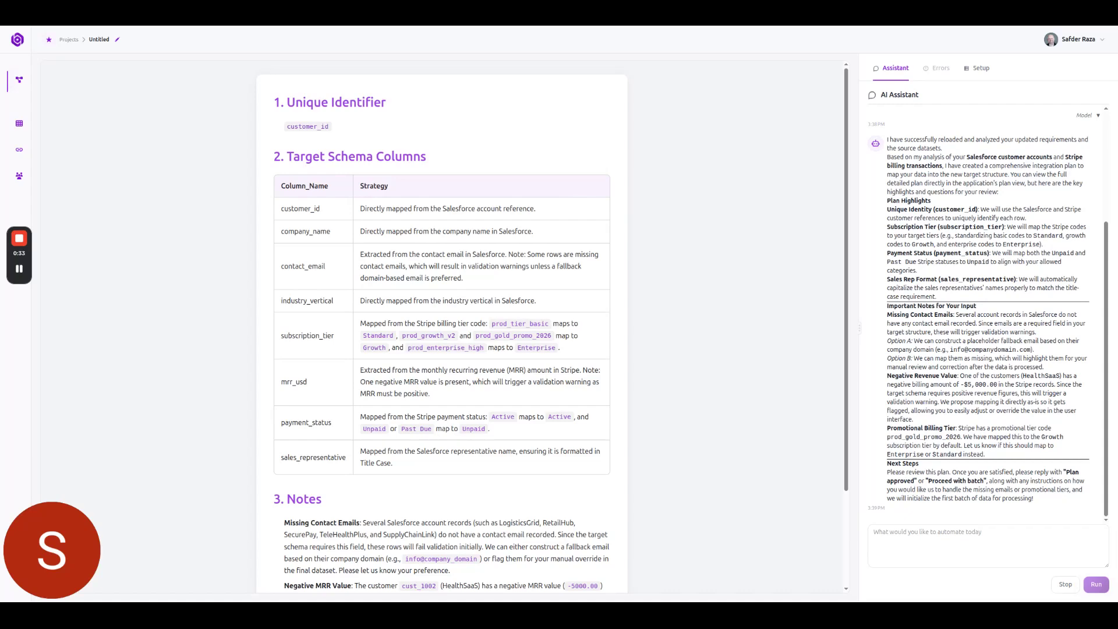
# Step: Instruct the assistant to keep mrr_usd values as is, not auto-generate emails, and leave prod_gold_promo_2026 unmapped with its value as is
pyautogui.write("mrr_usd keep values as is. don't auto generate the emails, we will fix this later for now don't map prod_gold_promo_2026, leave the value as is")
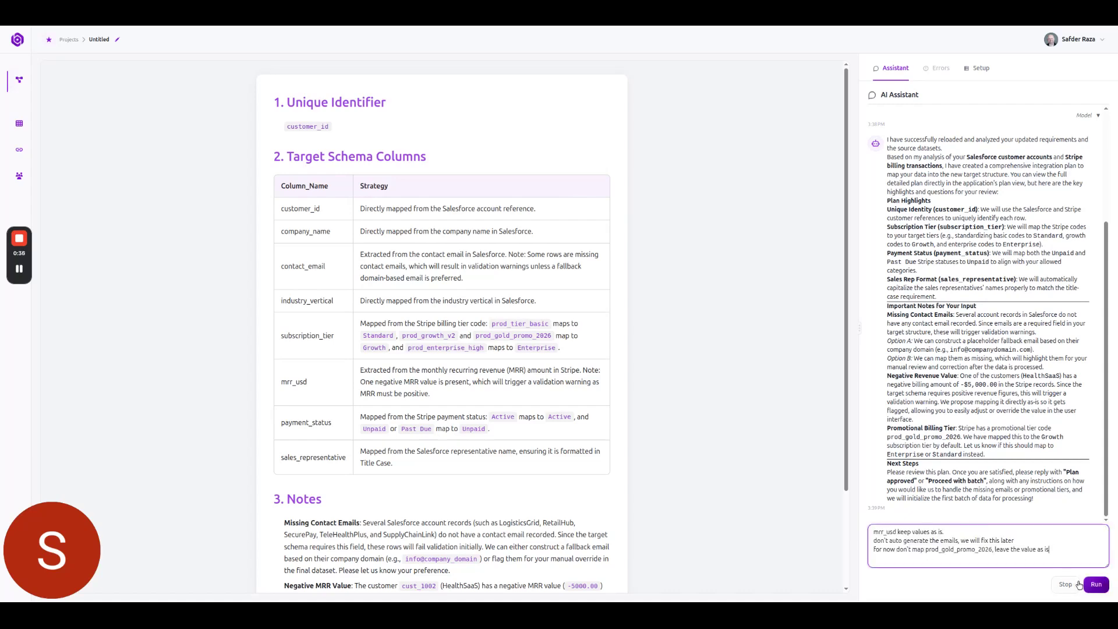
pyautogui.press('Return')
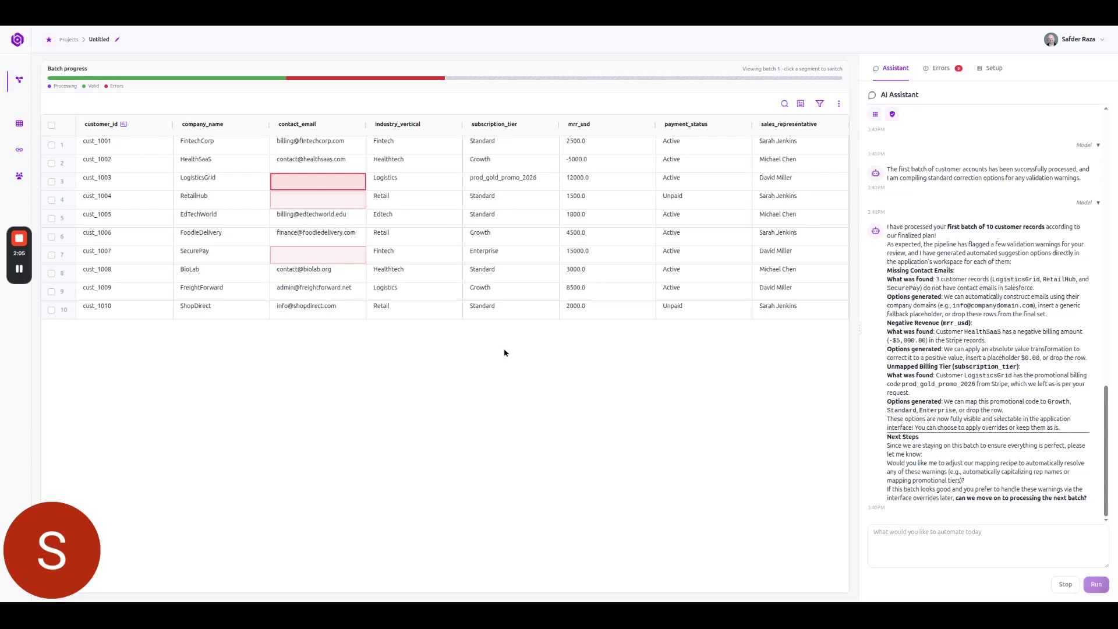
# Step: Trace the subscription_tier value of ShopDirect in row 10 to its formula and its source row in input.csv
pyautogui.click(549, 307)
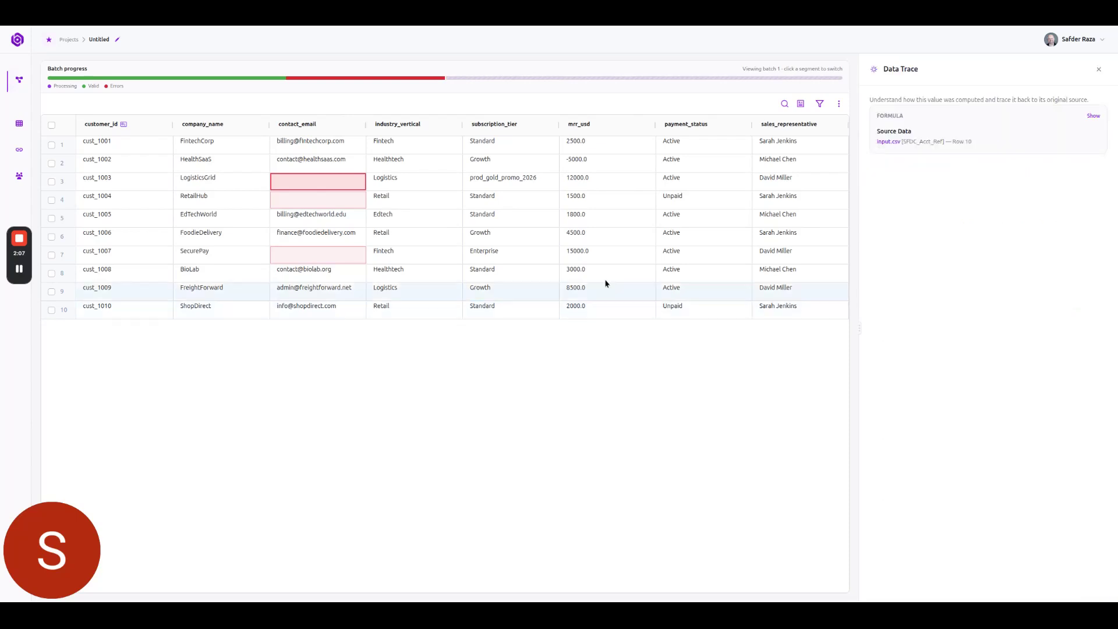
pyautogui.click(1094, 117)
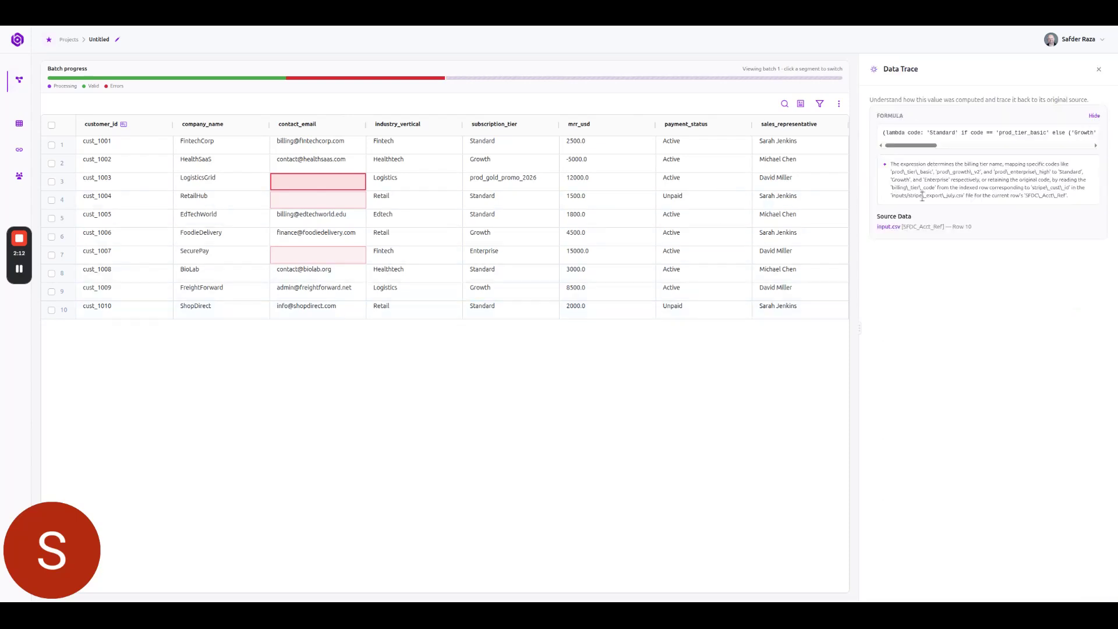
pyautogui.click(899, 228)
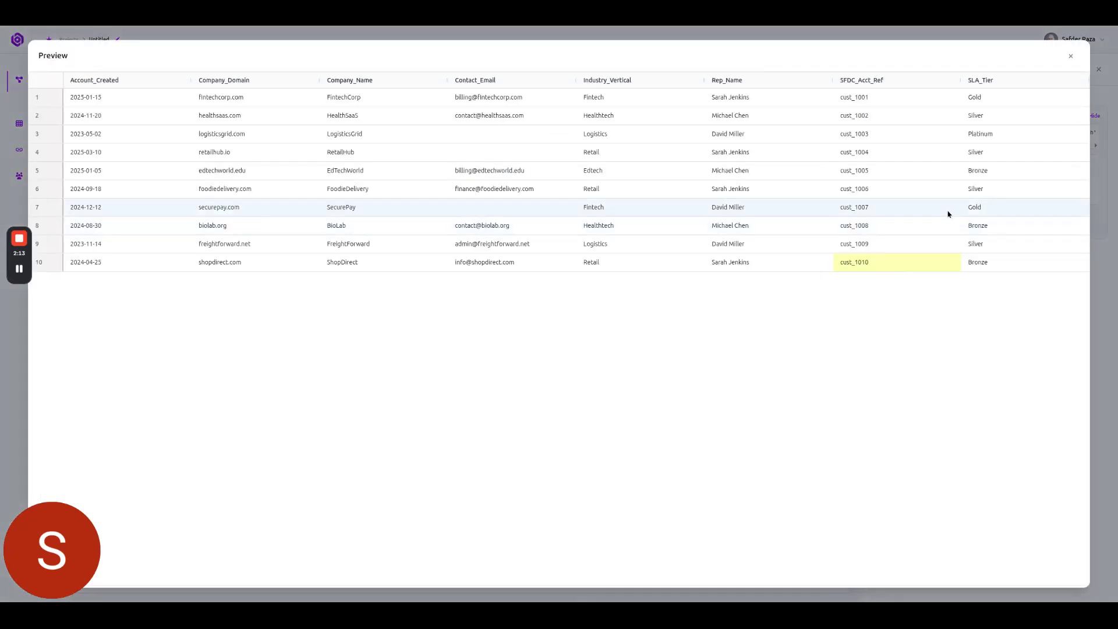
pyautogui.click(1093, 121)
pyautogui.click(1098, 69)
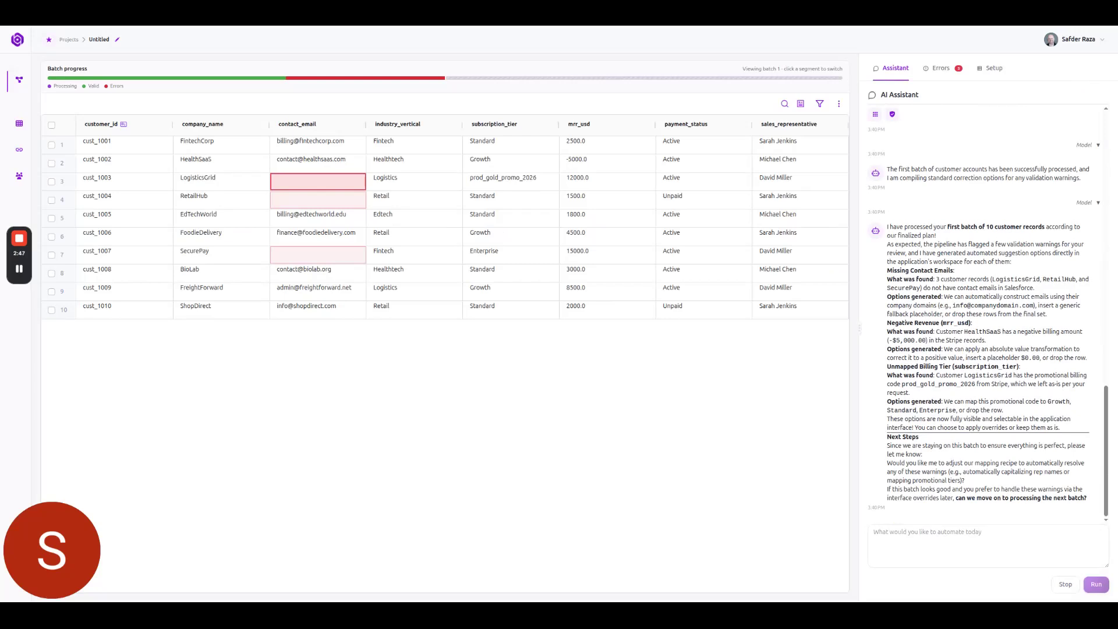
# Step: Queue the custom fix "use billing@ along with domain" for the missing contact_email values
pyautogui.click(941, 70)
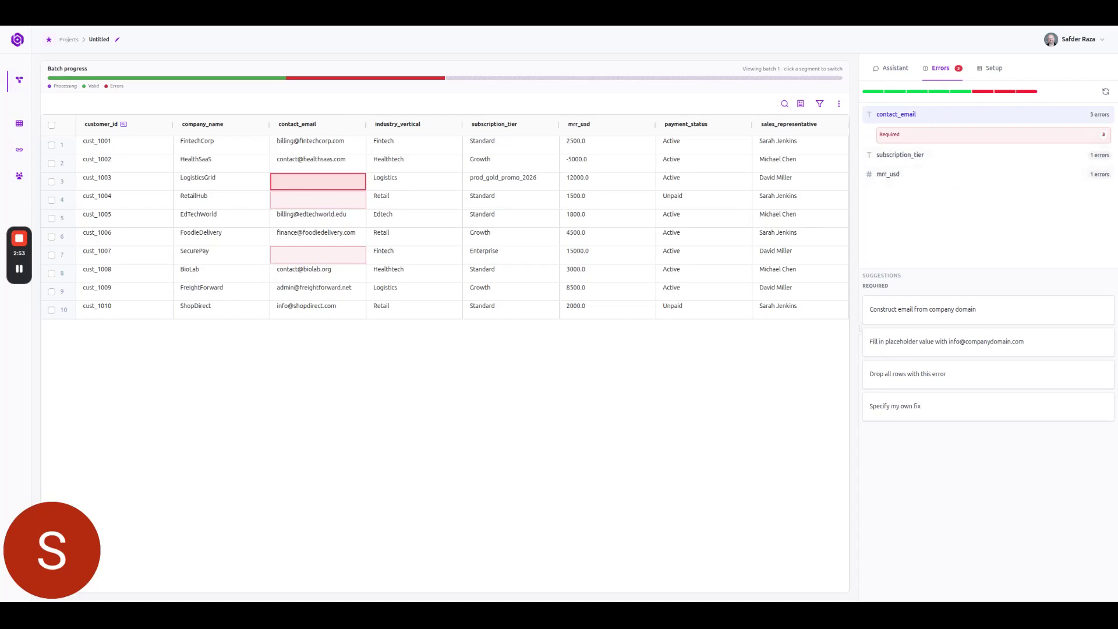
pyautogui.moveTo(1091, 410)
pyautogui.click(1090, 407)
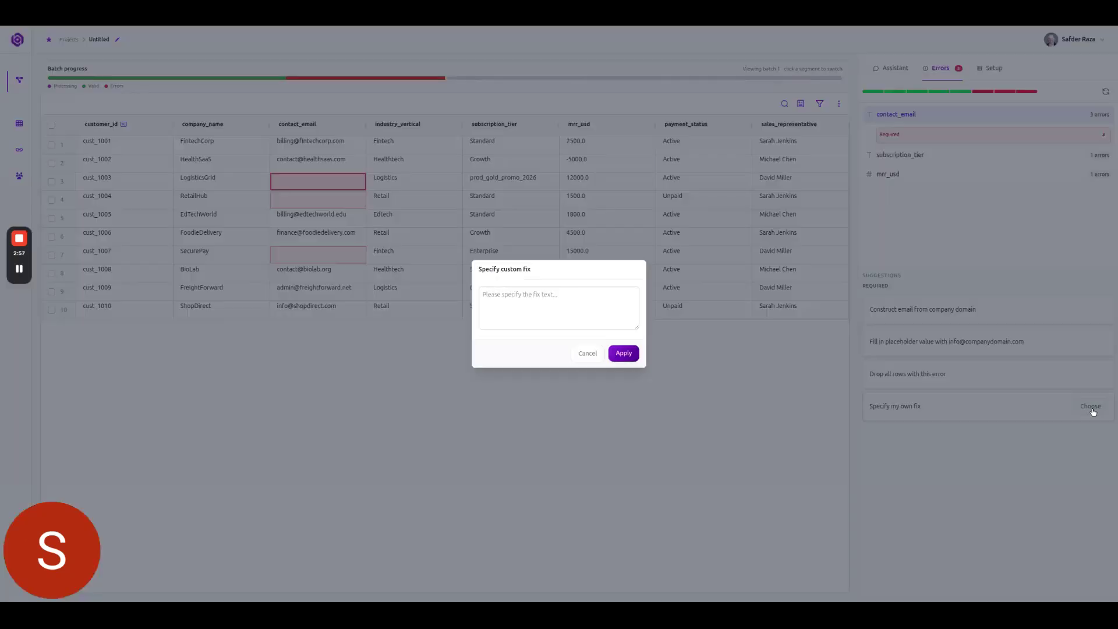
pyautogui.click(507, 310)
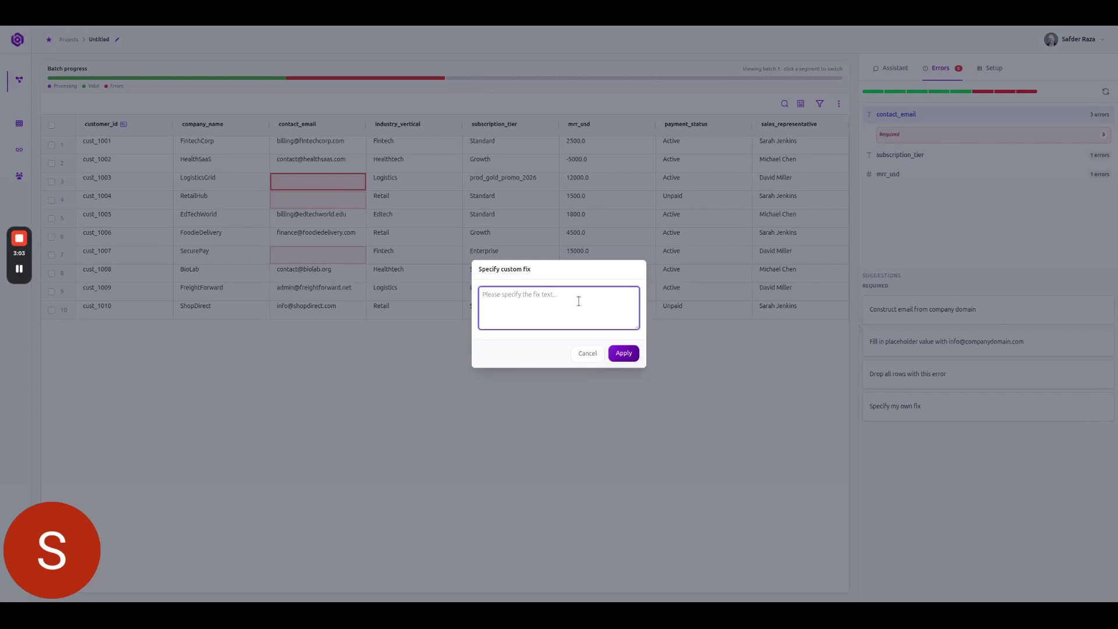
pyautogui.write('use billing@ along with domain')
pyautogui.click(614, 353)
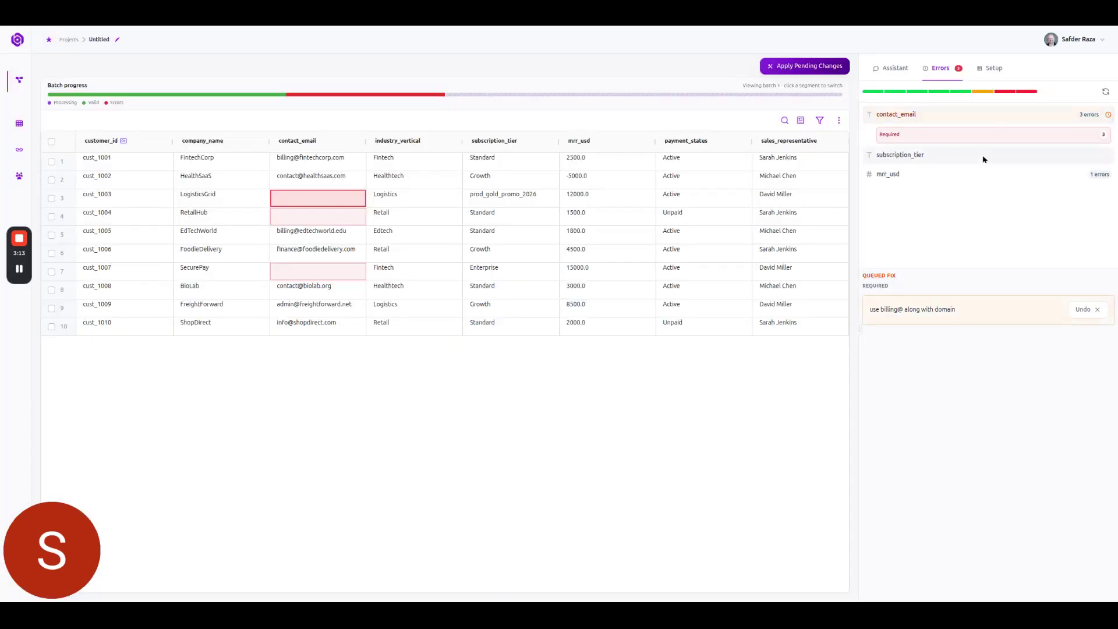
# Step: Queue the subscription_tier fix that maps prod_gold_promo_2026 to Enterprise
pyautogui.click(961, 155)
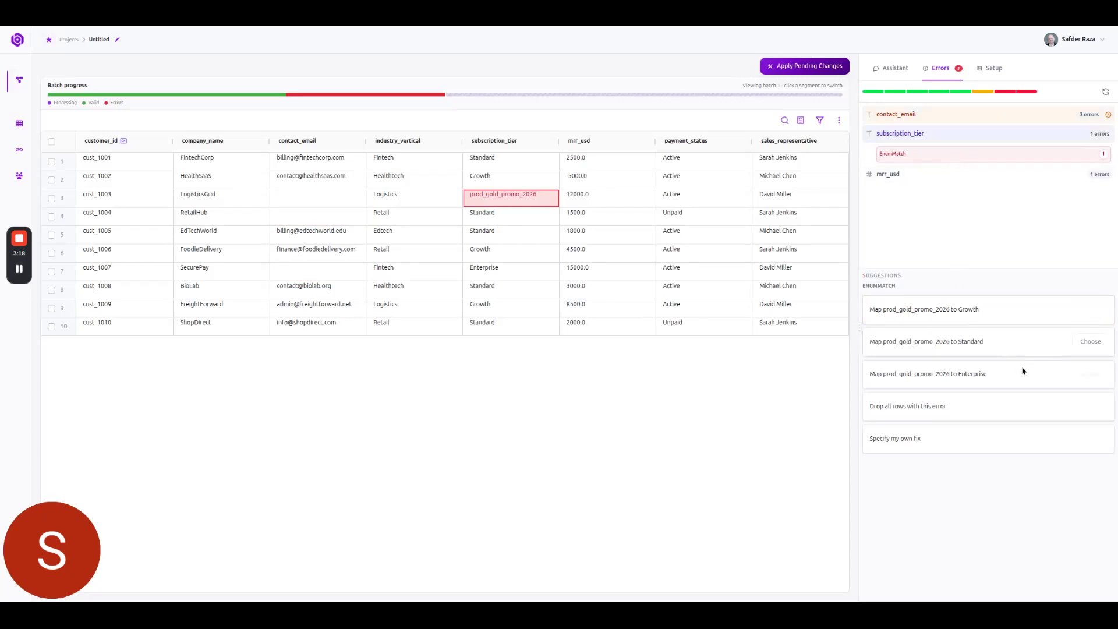
pyautogui.click(1090, 375)
# Step: Queue the placeholder value 0.00 for the mrr_usd range error and apply all pending changes to the batch
pyautogui.click(902, 175)
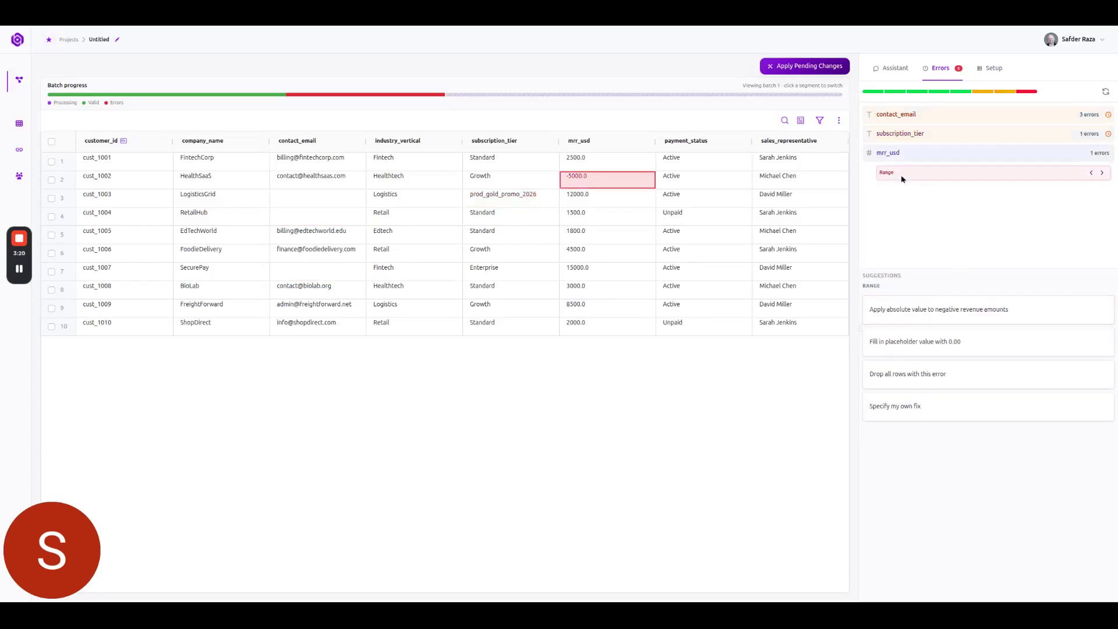
pyautogui.moveTo(948, 342)
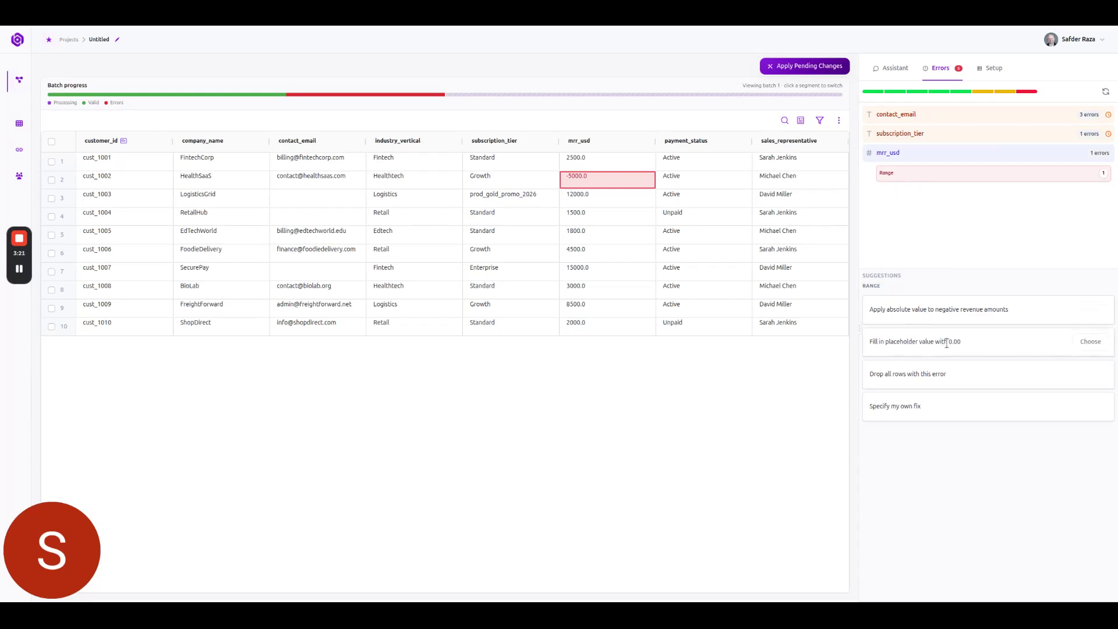
pyautogui.click(1091, 343)
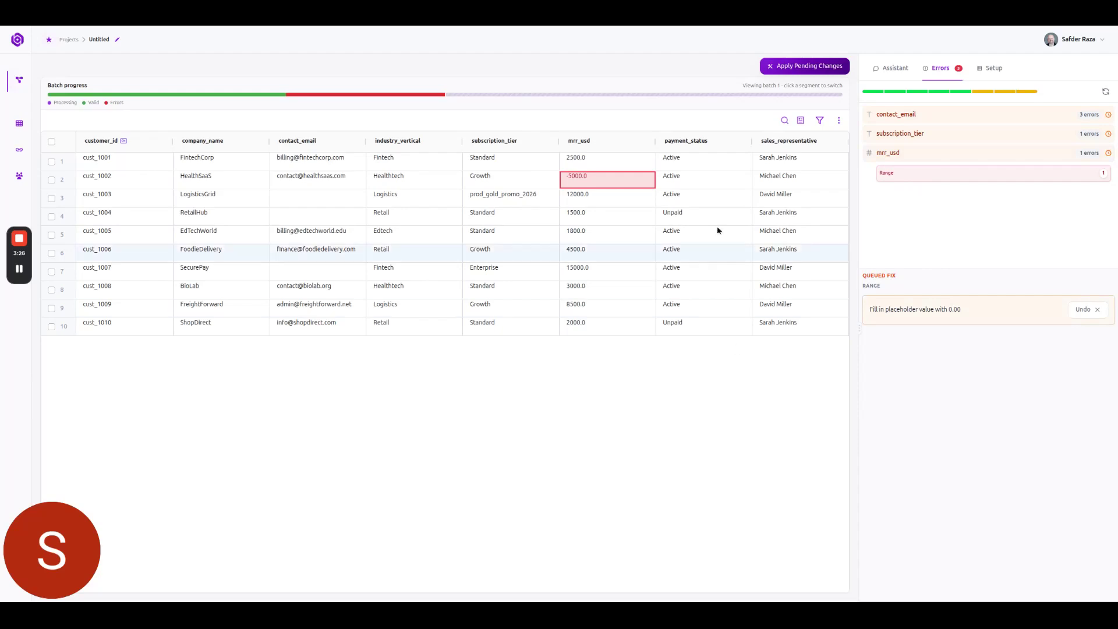
pyautogui.click(812, 69)
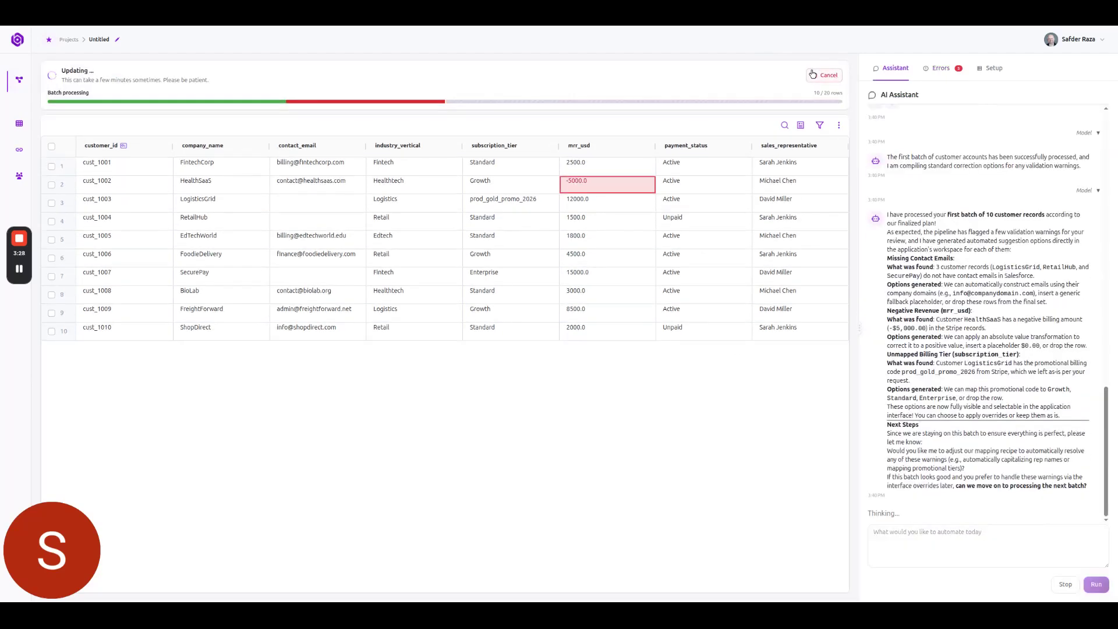